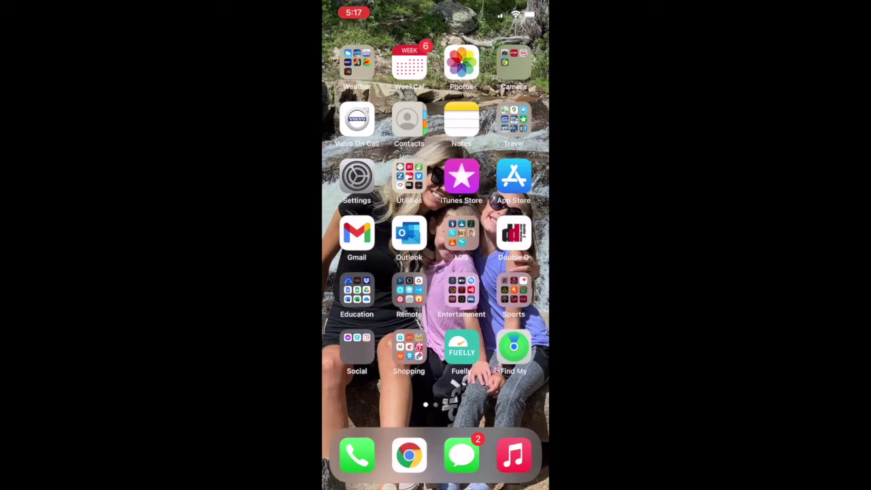
Open iOS Settings to check the Wi-Fi network connection
click(357, 176)
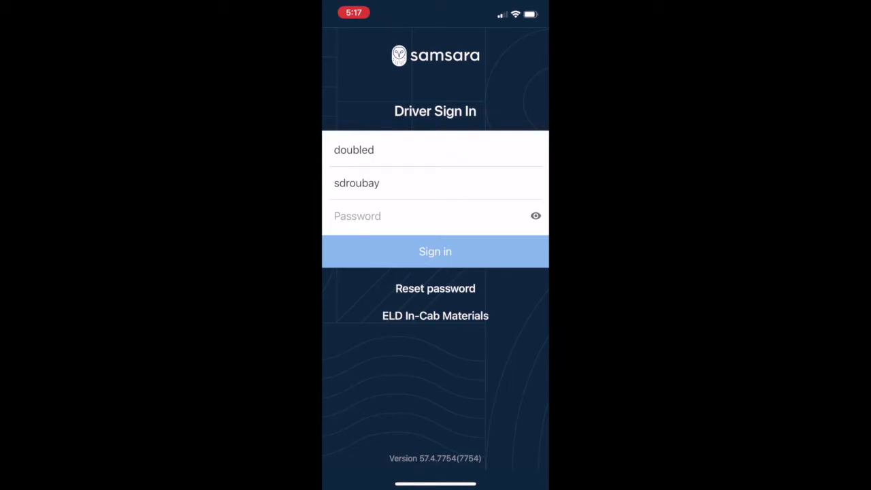
Enter the driver's password on the Samsara Driver sign-in screen and sign in
click(422, 216)
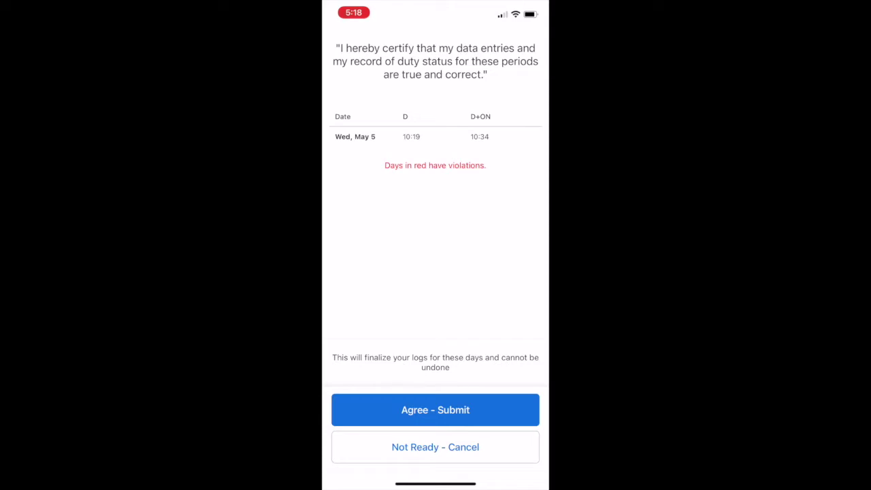
Certify the uncertified Wed, May 5 log as true and submit it
click(435, 409)
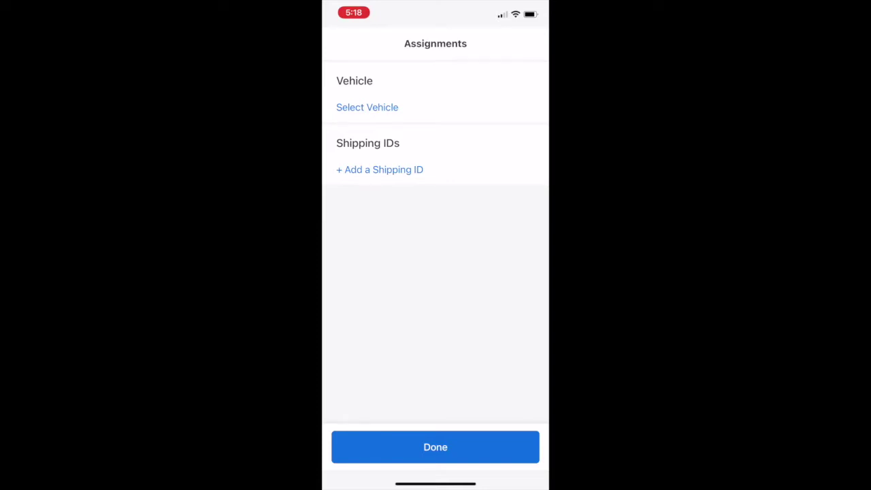
Pick and confirm vehicle 76, then acknowledge the unassigned driving time alert
click(367, 107)
scroll(436, 259, down, 10)
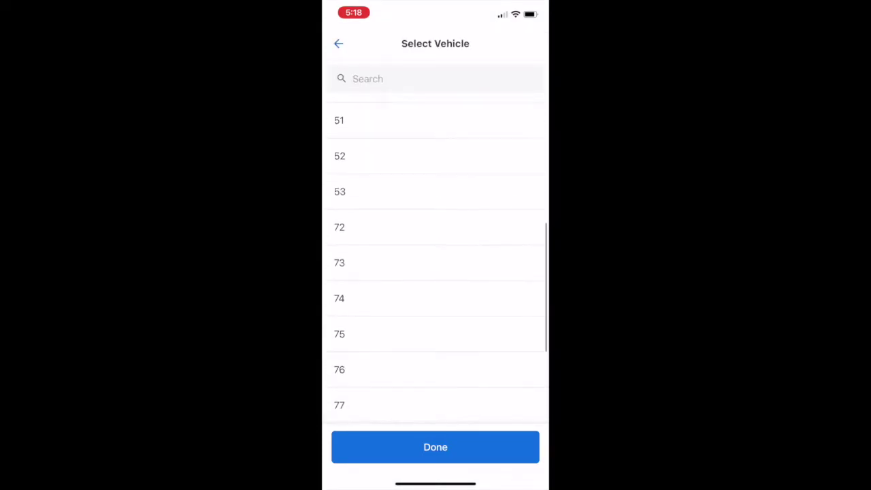
scroll(435, 258, up, 1)
click(435, 302)
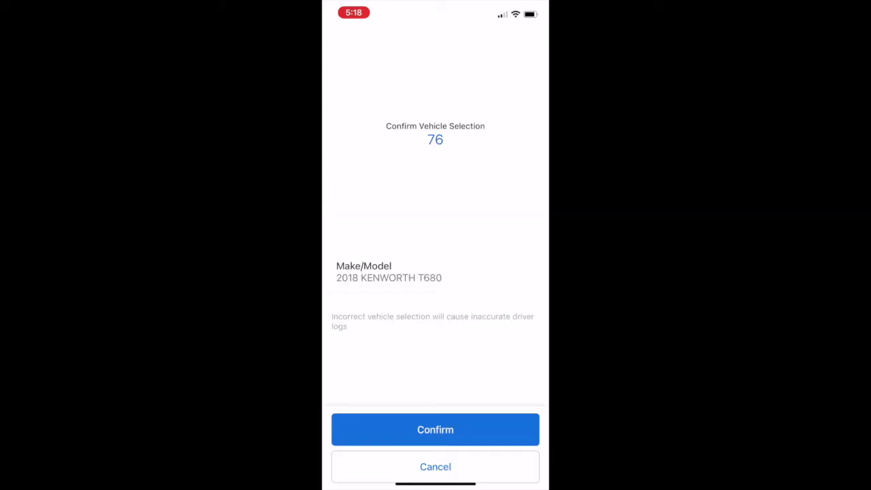
click(435, 430)
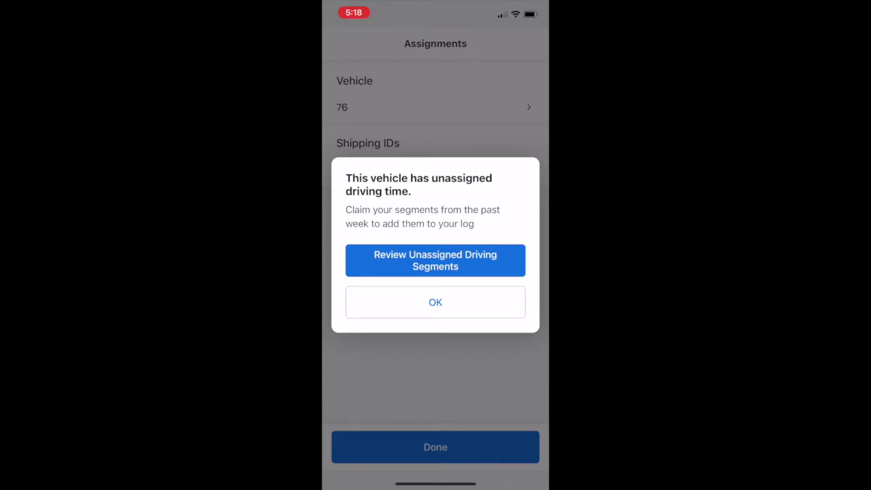
click(436, 302)
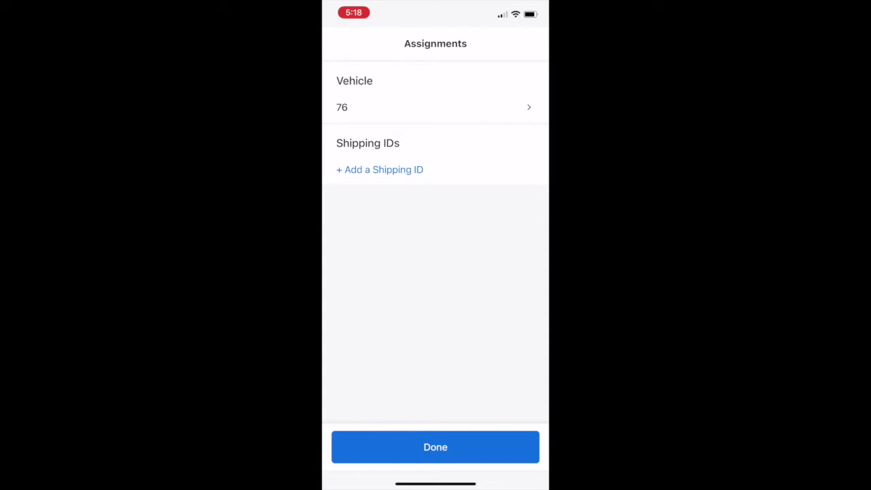
click(379, 170)
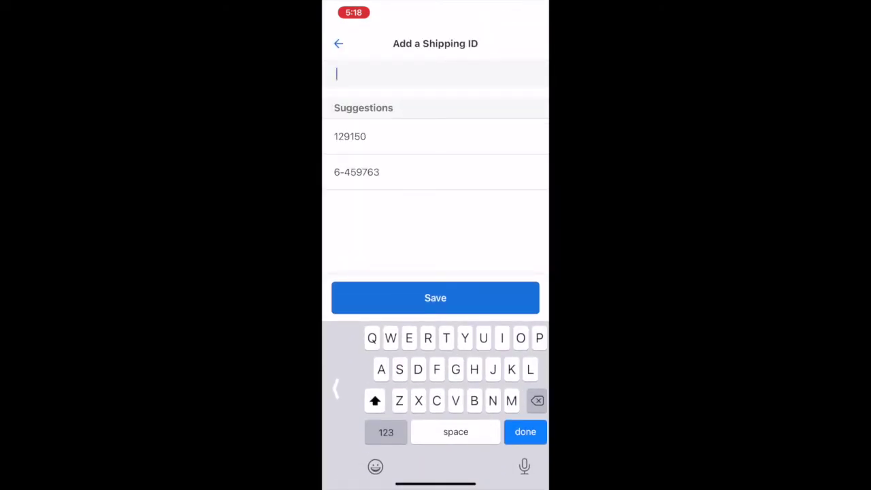
Save shipping ID 129187 and finish assignments, returning to the dashboard with vehicle 76
click(386, 432)
text(129187)
click(435, 298)
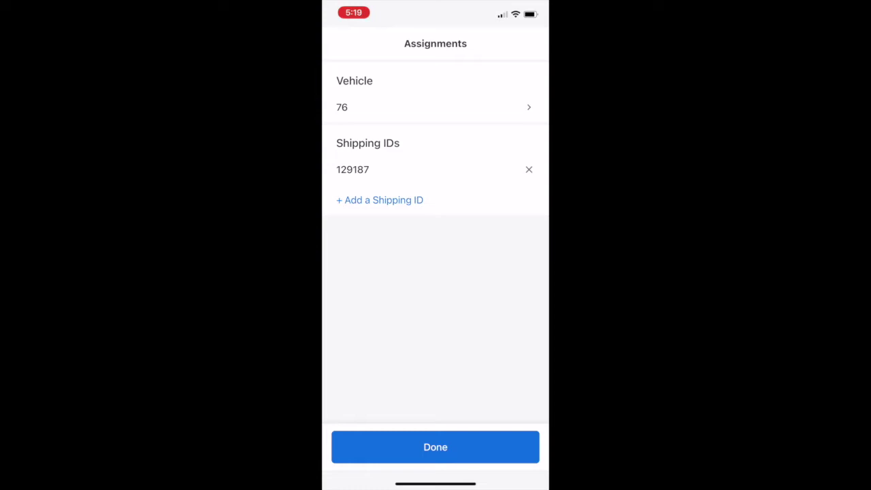
click(436, 448)
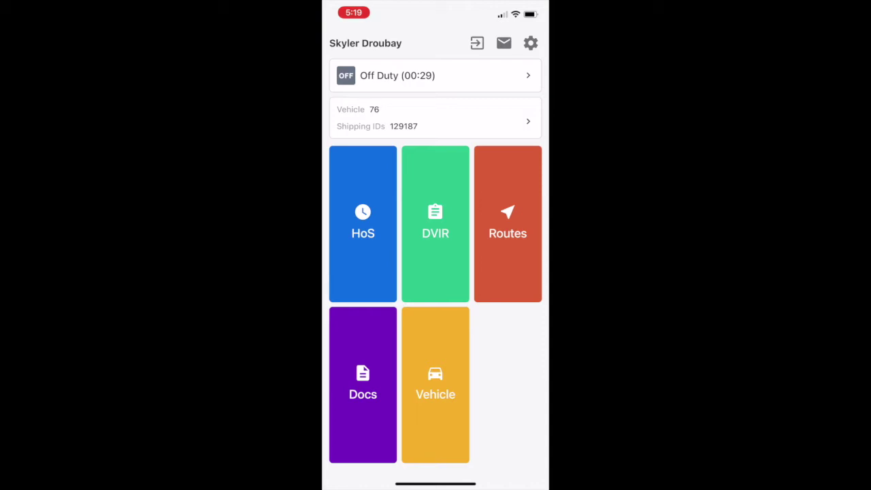
click(530, 42)
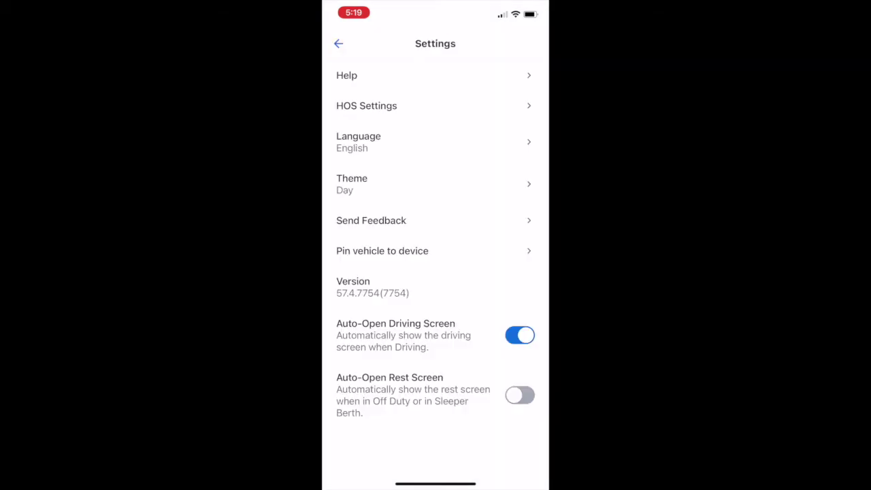
click(436, 184)
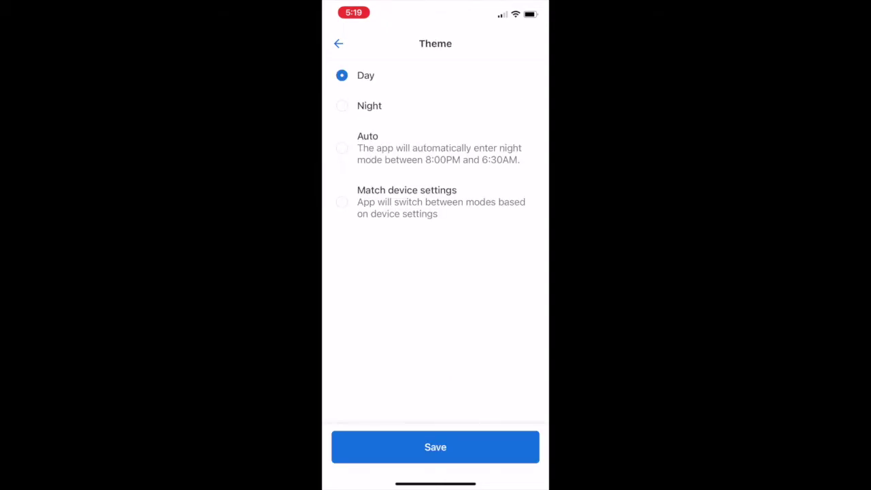
click(369, 105)
click(368, 148)
click(369, 106)
click(436, 447)
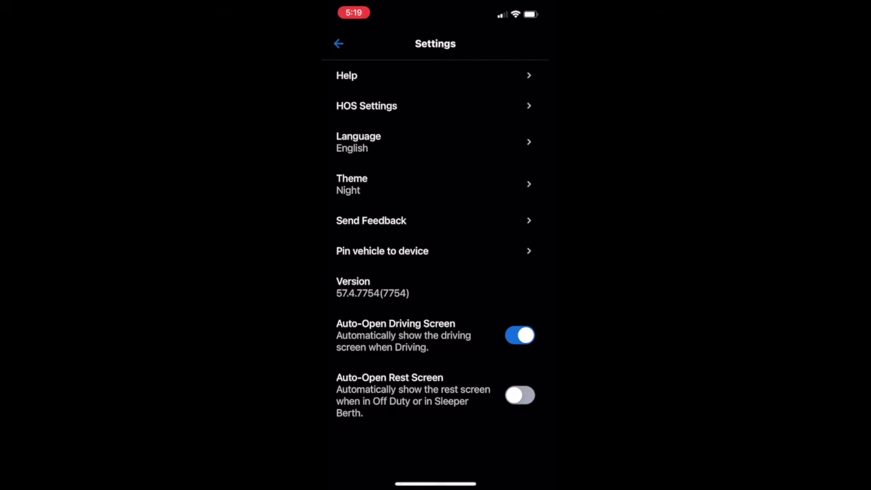
click(351, 184)
click(366, 75)
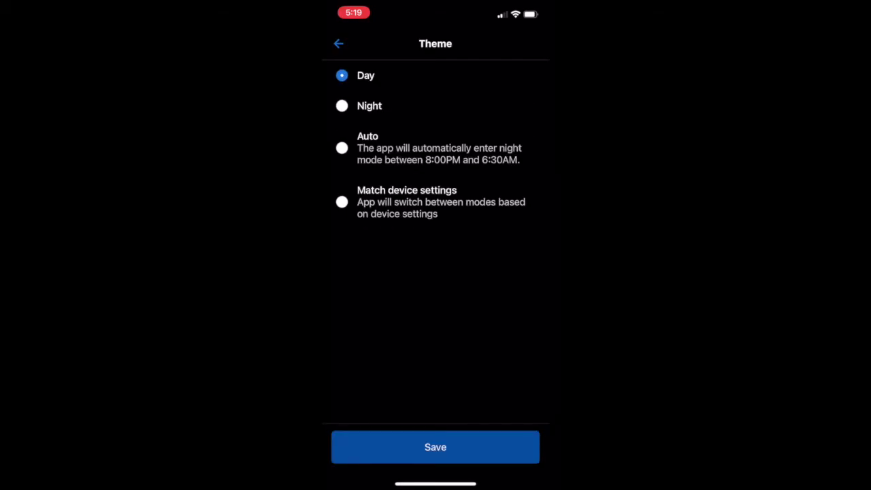
click(435, 447)
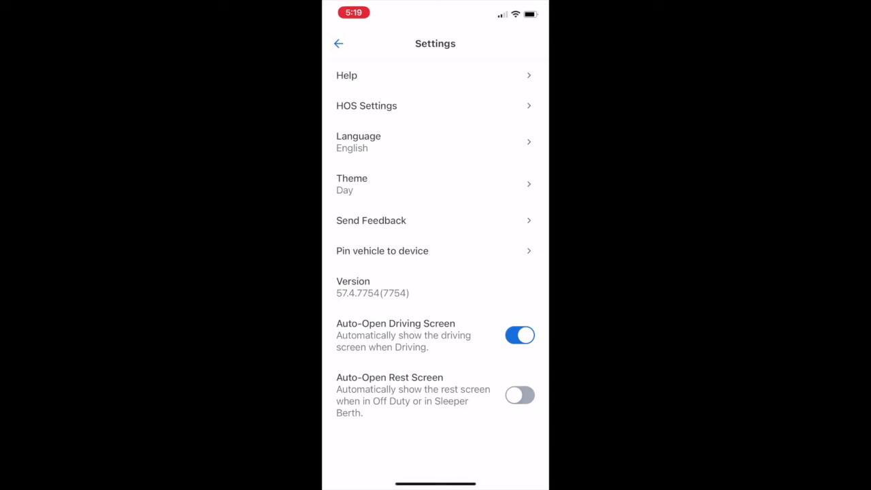
click(339, 43)
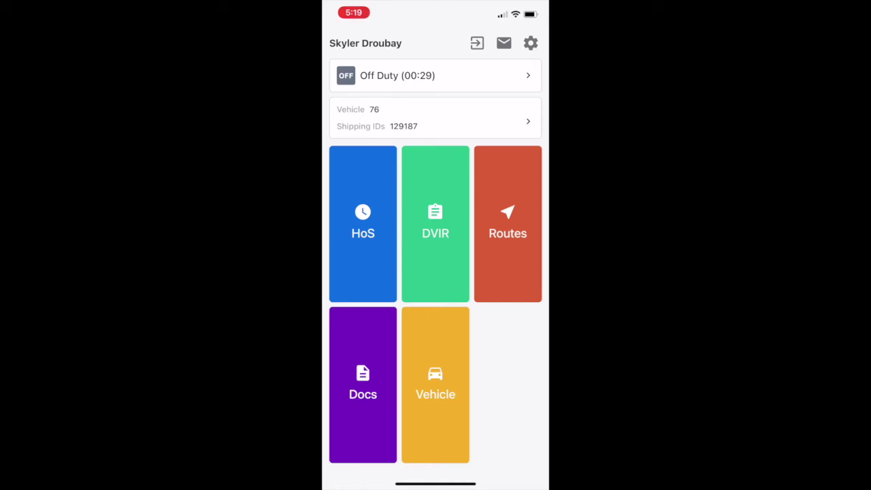
Sign the driver out using the sign-out icon on the home dashboard
click(477, 43)
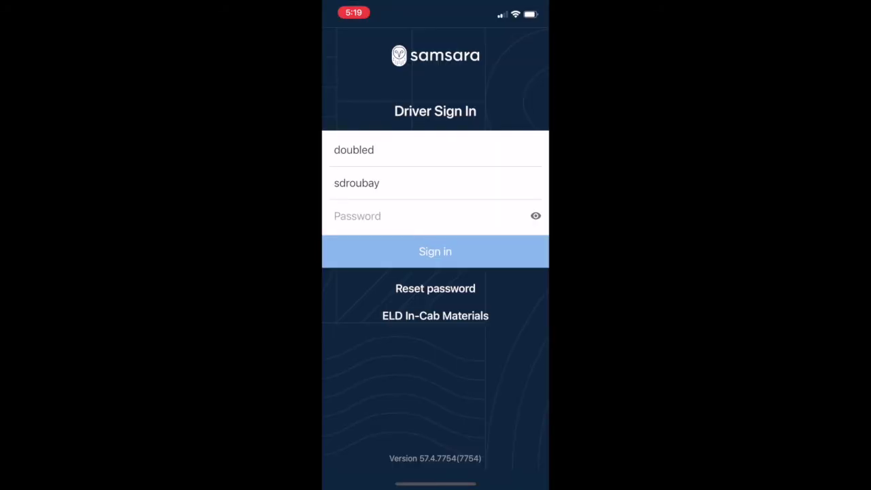